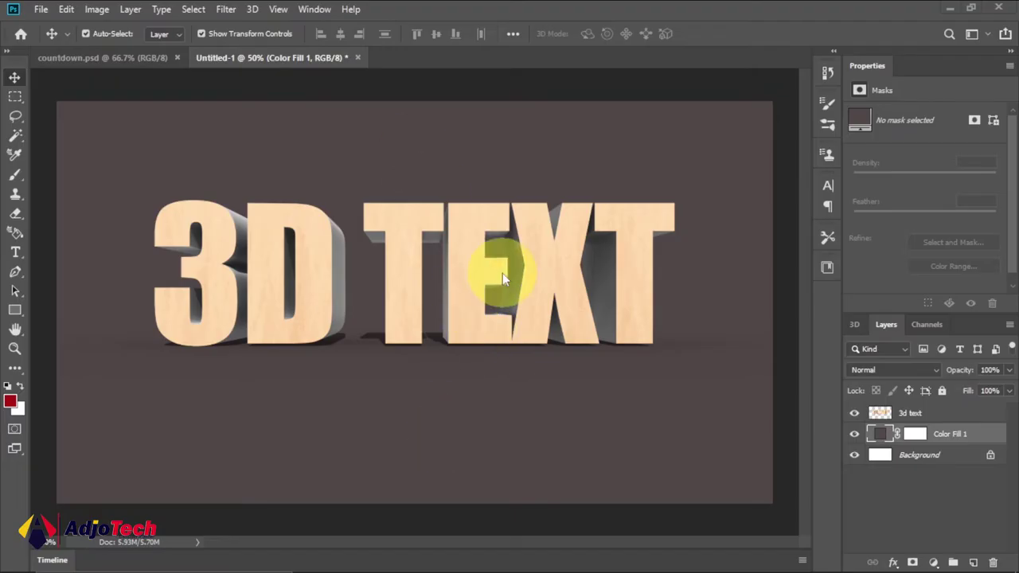
- Create a new 1920×1080 document
click(40, 10)
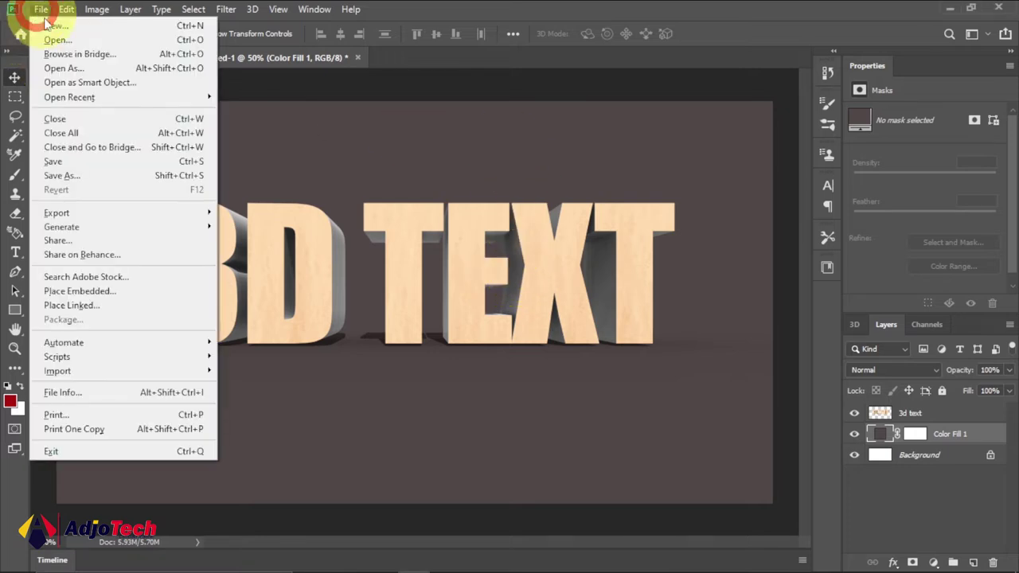
click(47, 25)
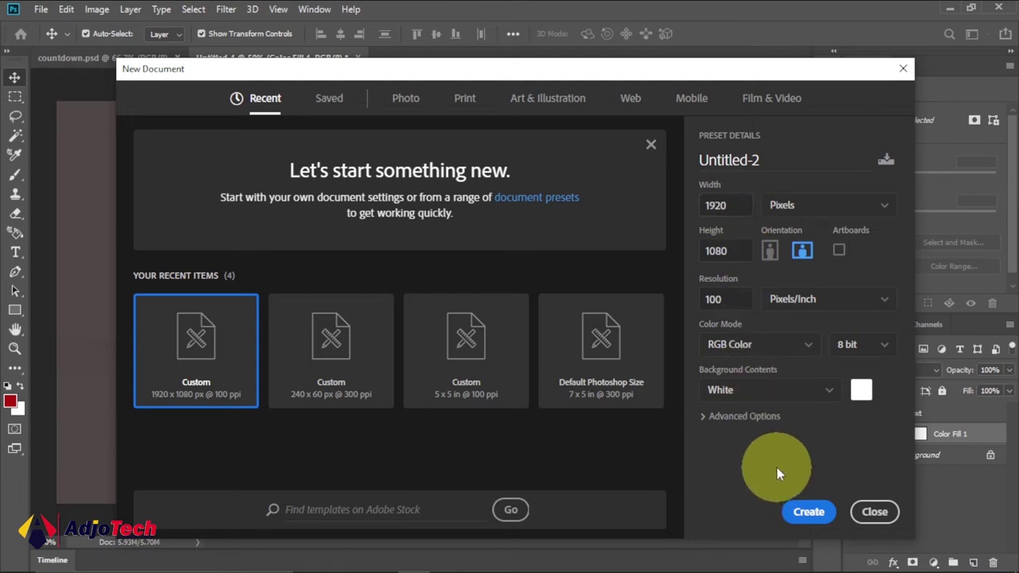
click(808, 512)
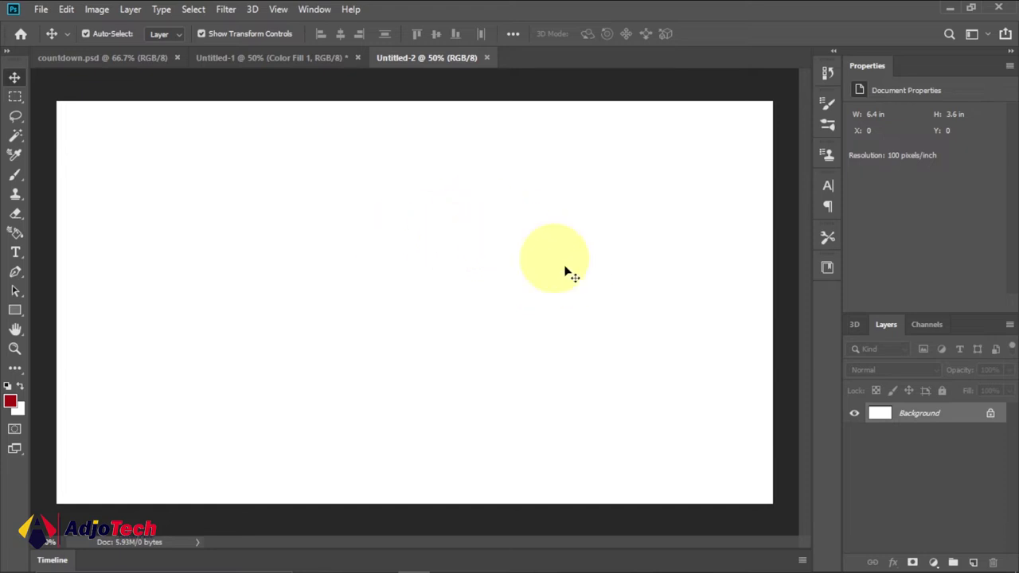
- Add a Solid Color fill layer in dark maroon #381f1f
click(934, 562)
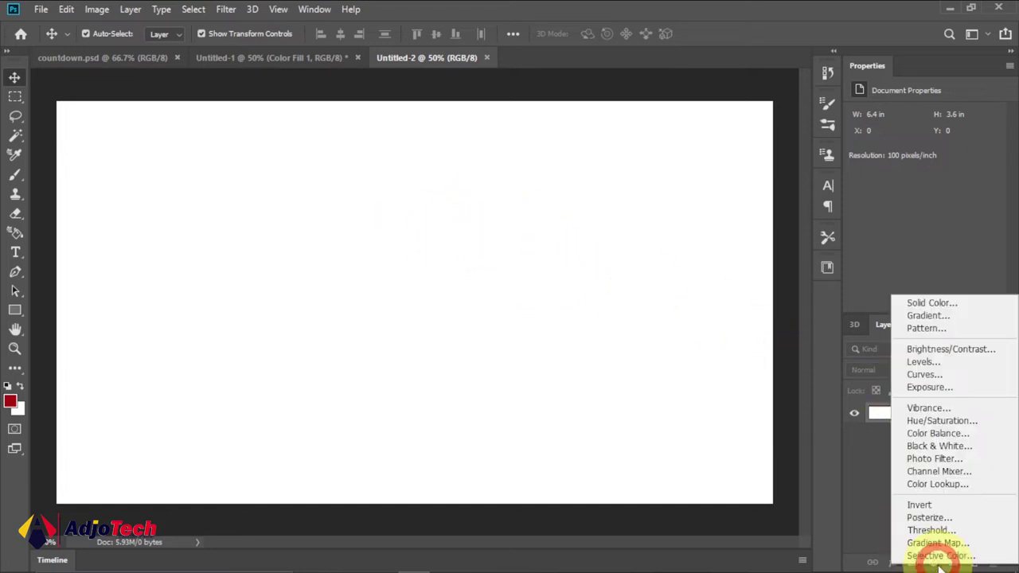
click(940, 303)
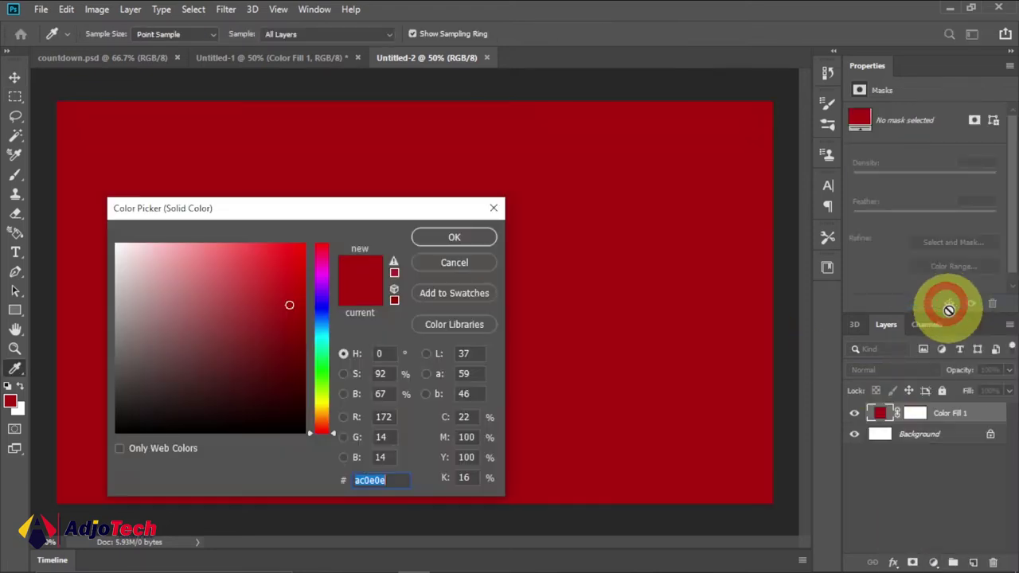
mouse_move(297, 380)
mouse_down()
mouse_move(237, 360)
mouse_move(228, 391)
mouse_move(199, 391)
mouse_up()
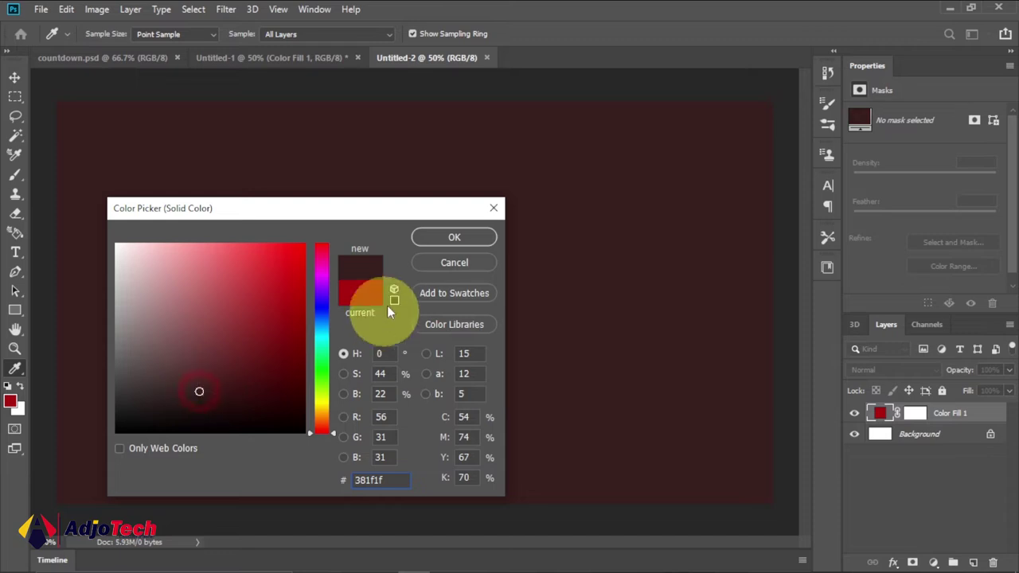
click(442, 239)
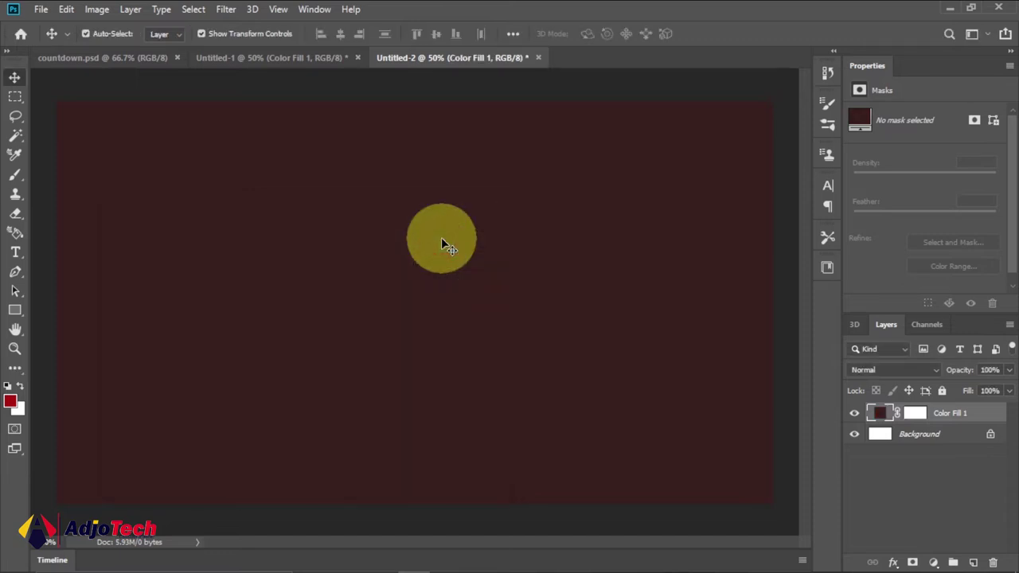
- Type the words '3D TEXT' on the canvas as a new text layer
click(16, 253)
click(228, 277)
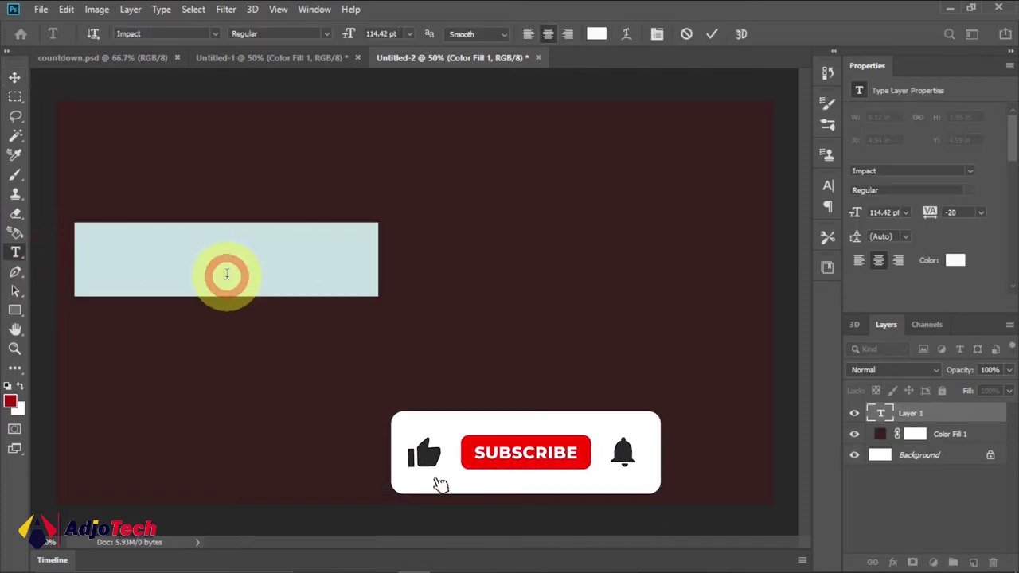
text(3D)
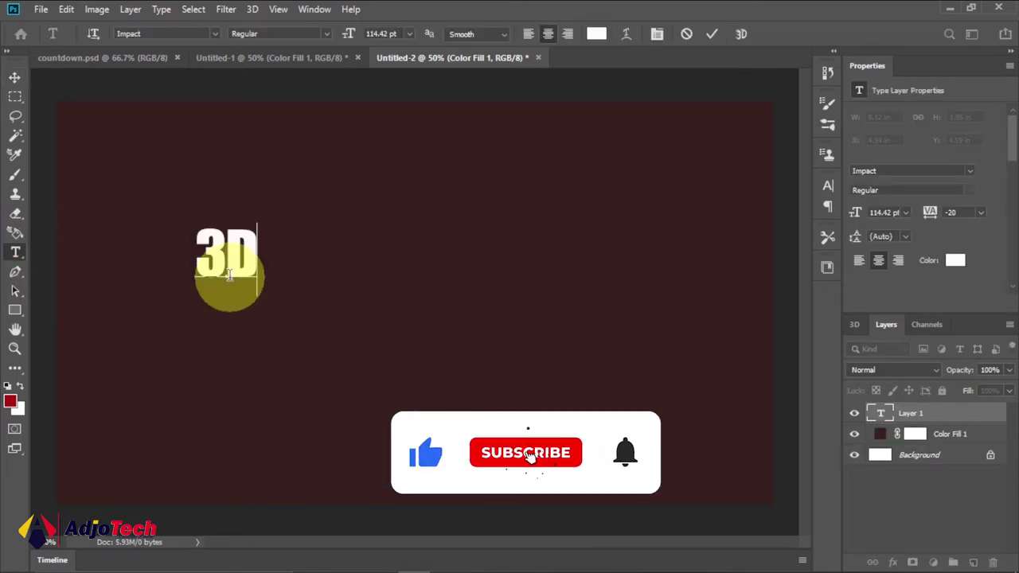
text( TEXT)
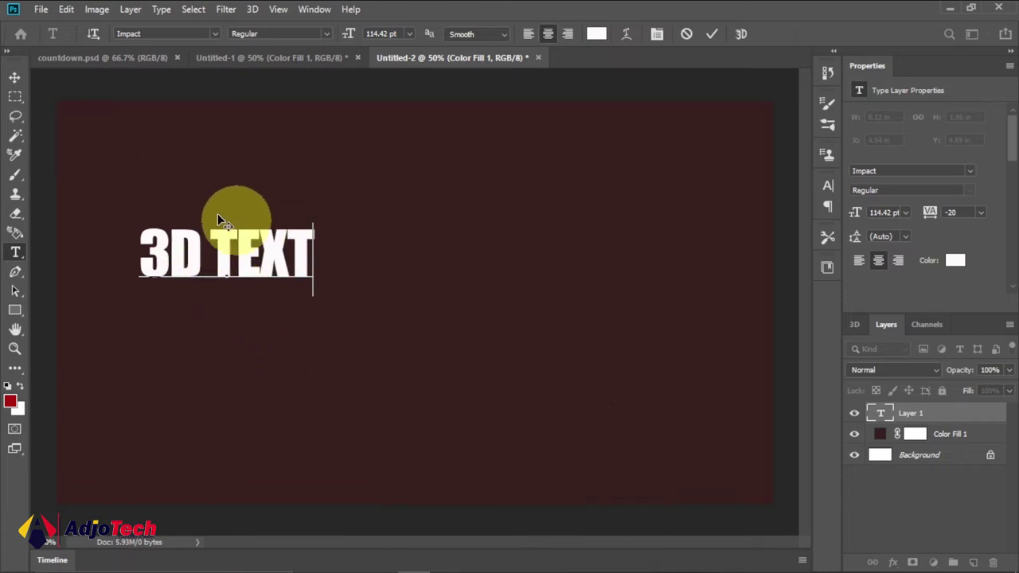
- Centre the 3D TEXT on the canvas and enlarge it to about 323%
click(14, 77)
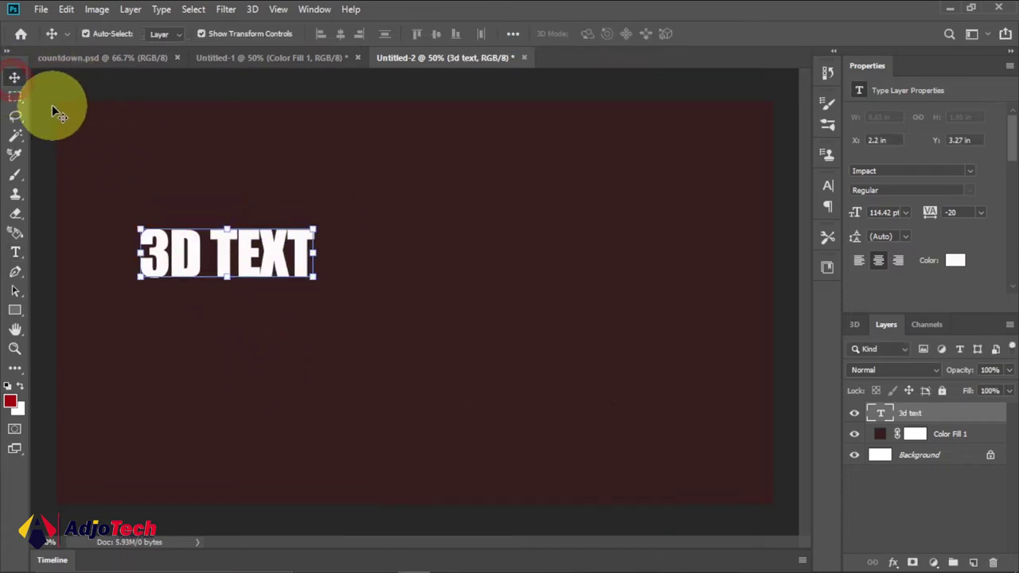
drag(313, 279, 592, 383)
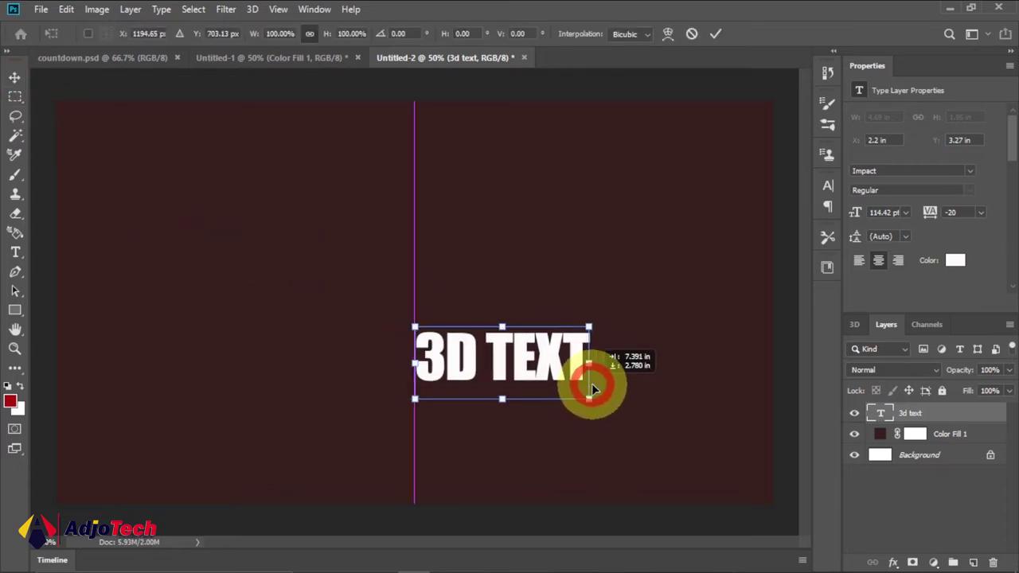
drag(378, 303, 130, 159)
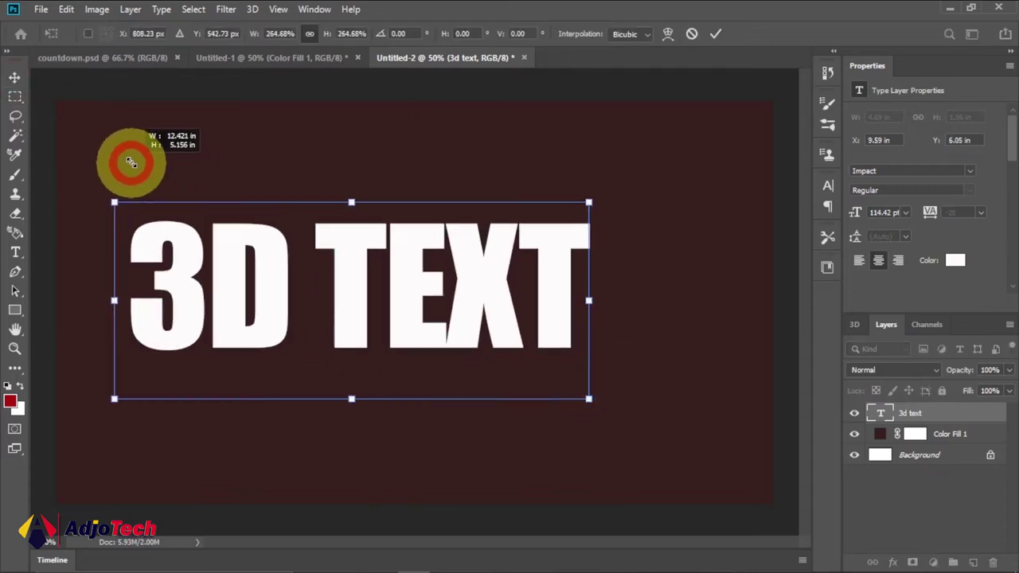
drag(589, 399, 685, 438)
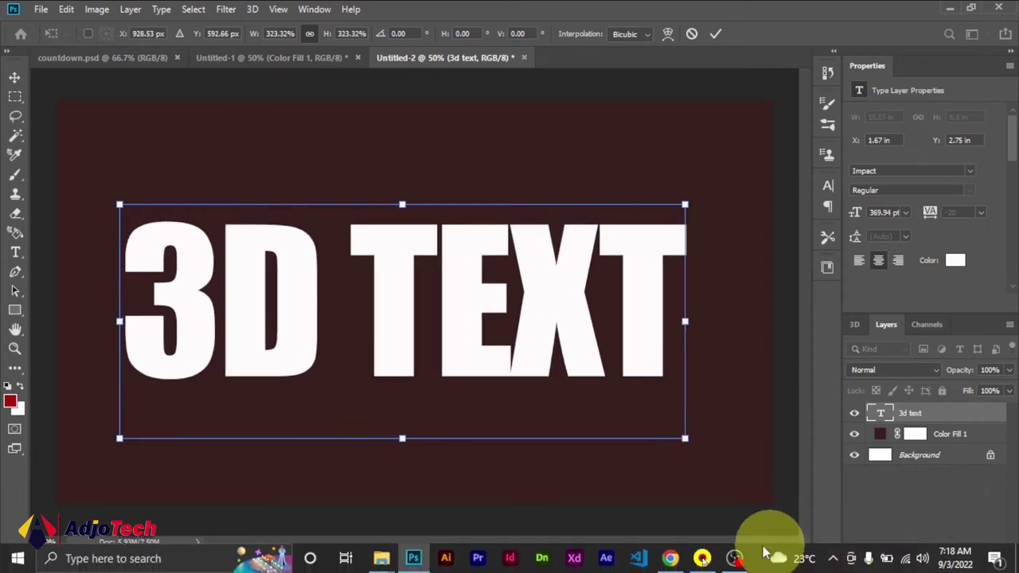
click(491, 275)
click(516, 277)
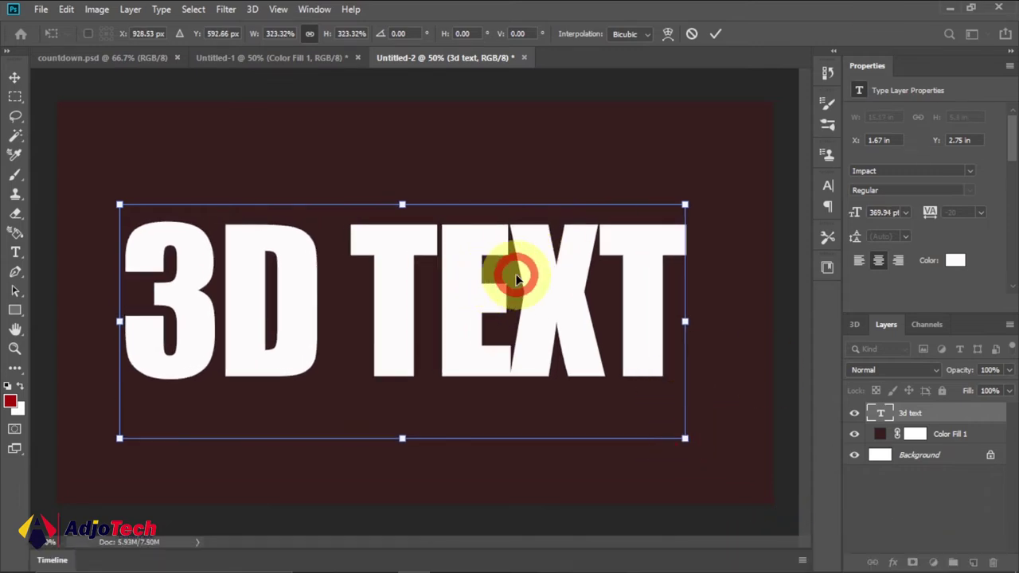
click(523, 486)
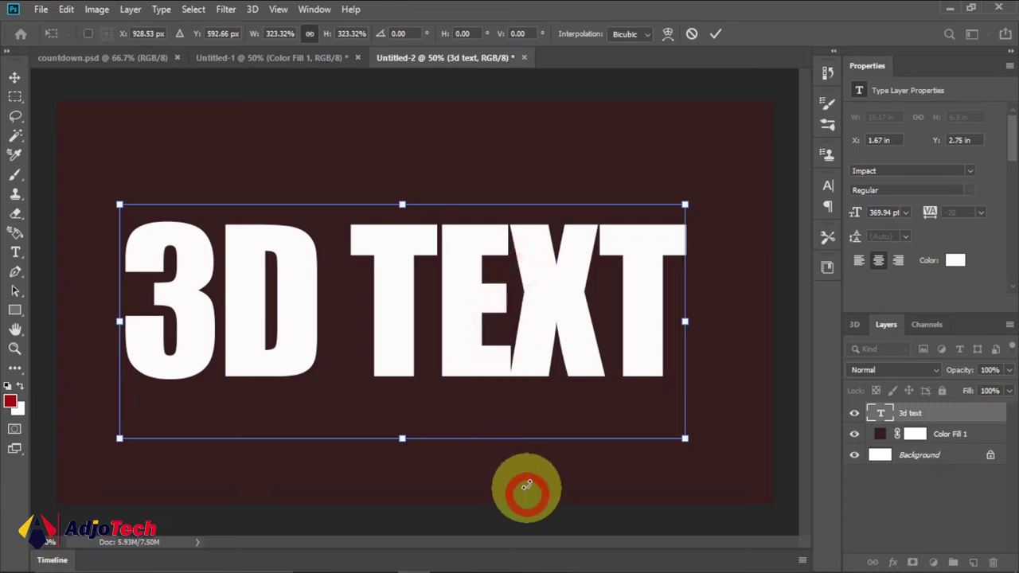
click(931, 535)
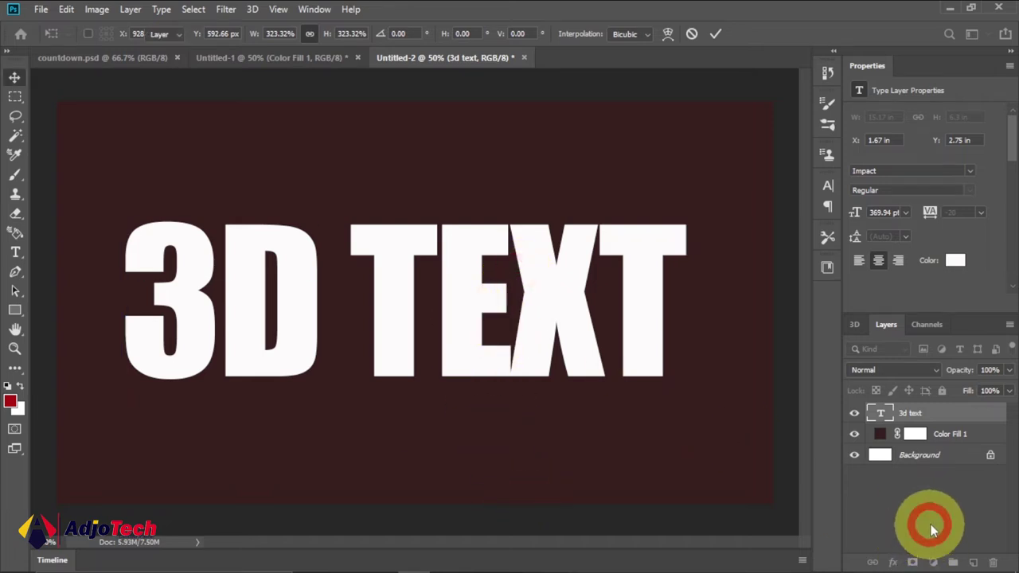
- Select the '3d text' layer in the Layers panel
click(935, 415)
click(950, 420)
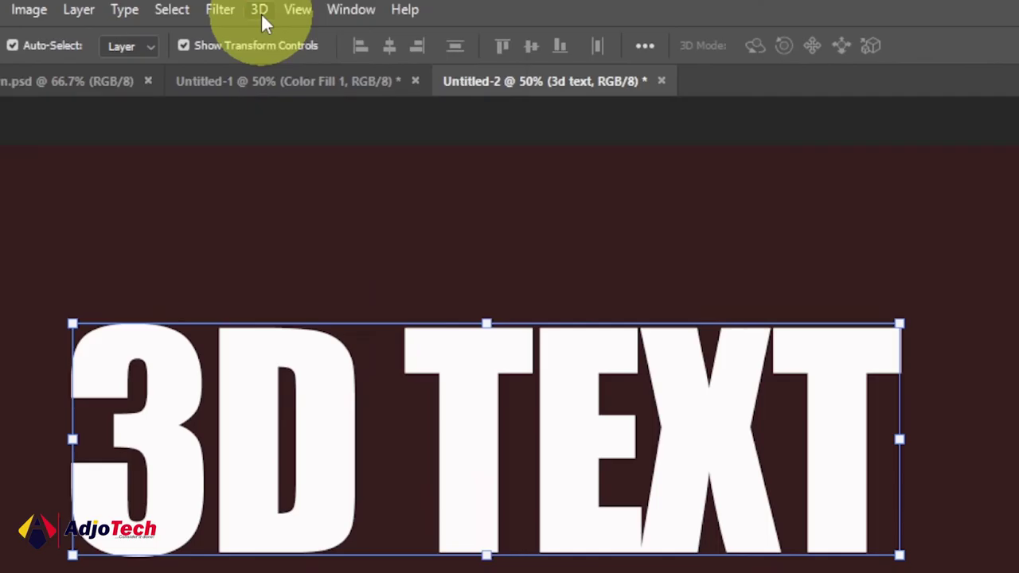
click(255, 10)
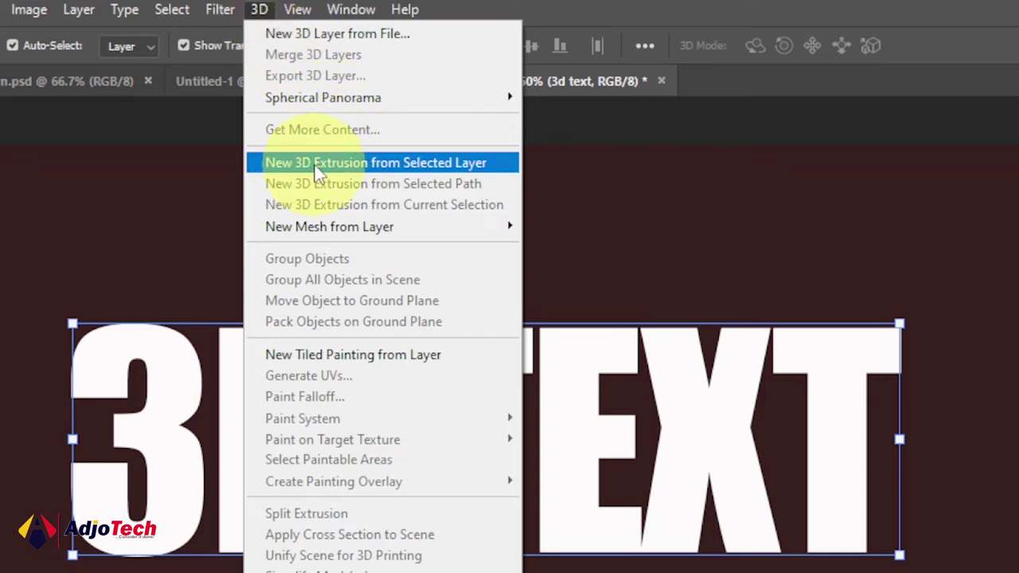
- Make a New 3D Extrusion from the 3d text layer and nudge it slightly downward
click(403, 162)
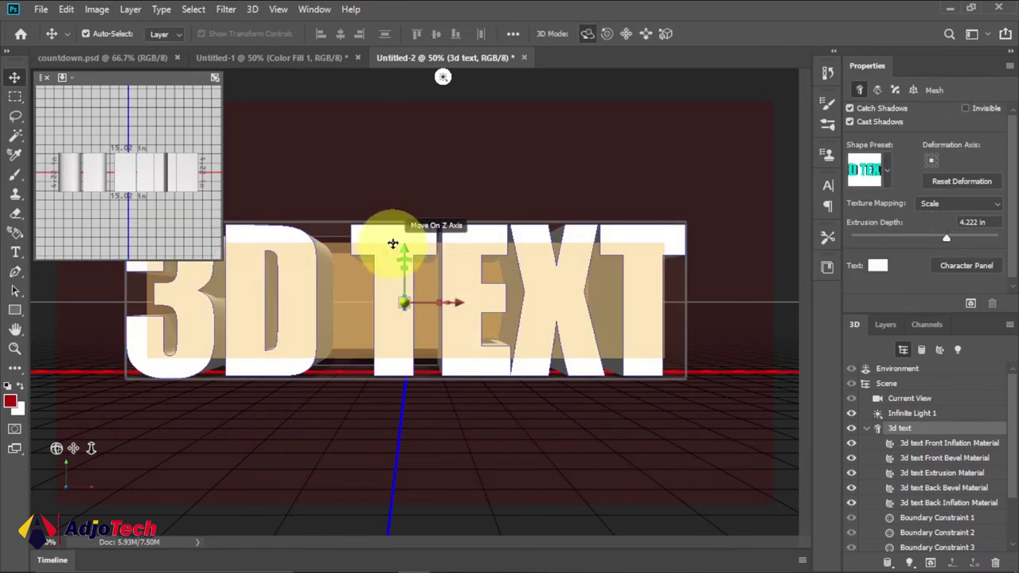
mouse_move(405, 238)
mouse_down()
mouse_move(387, 258)
mouse_move(404, 234)
mouse_up()
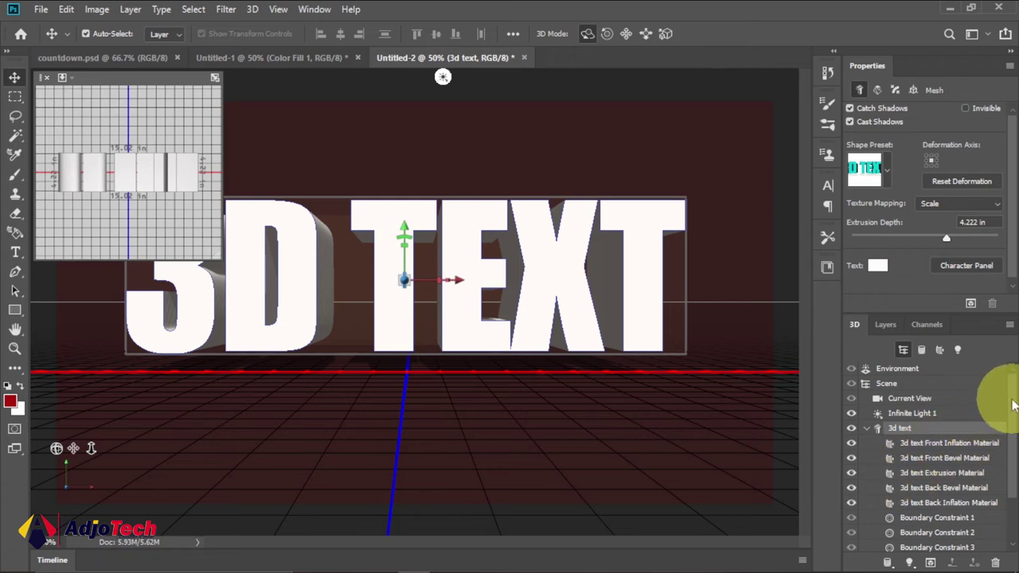
scroll(1014, 405, down, 1)
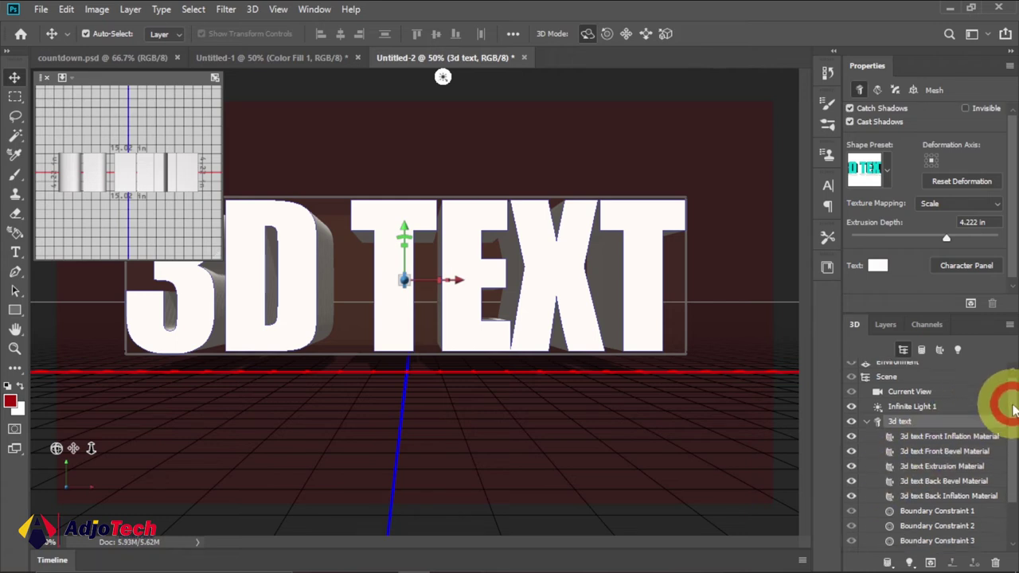
- Give the Front Inflation Material a gold material preset after trying a few presets
click(928, 436)
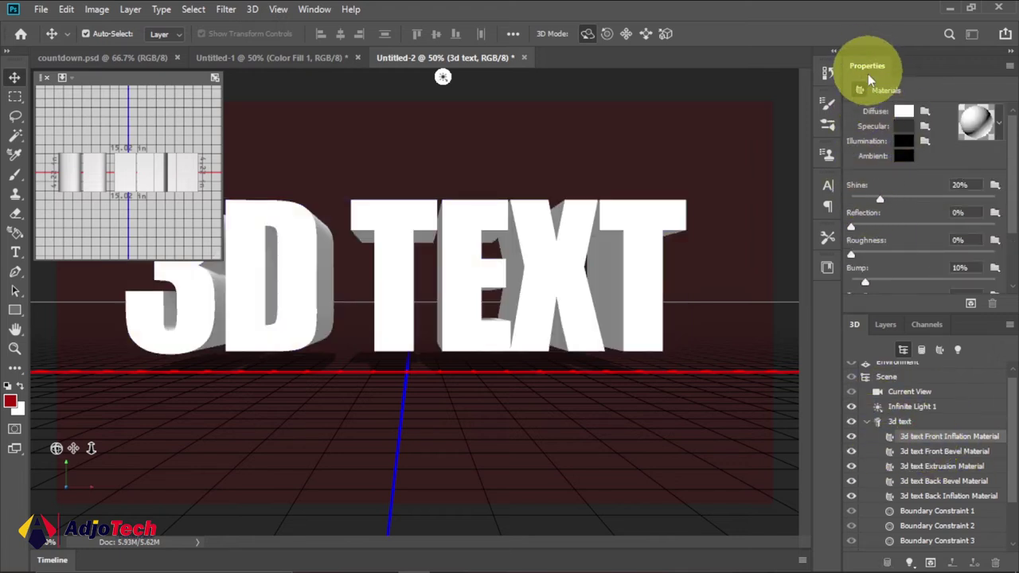
click(997, 120)
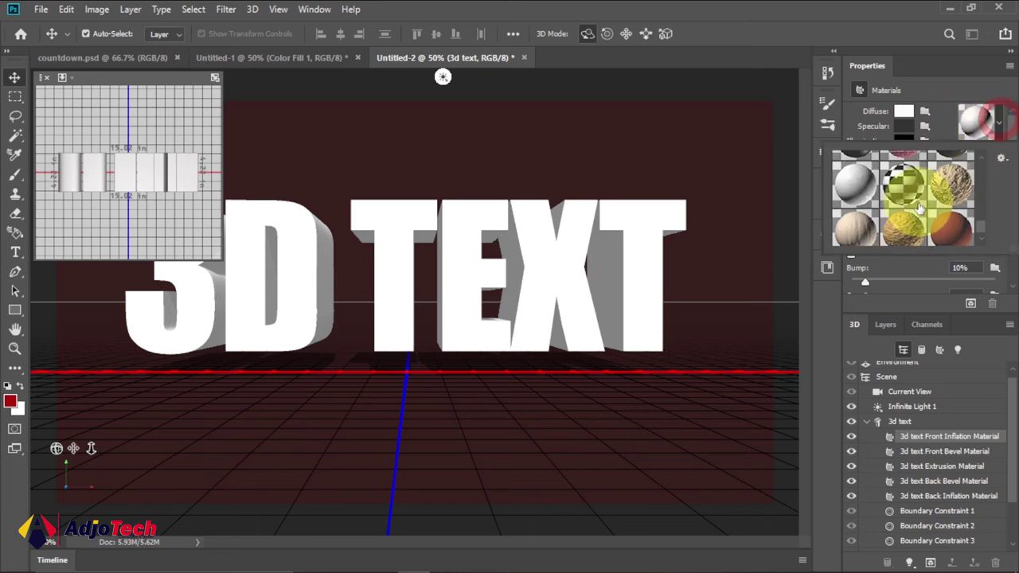
click(855, 188)
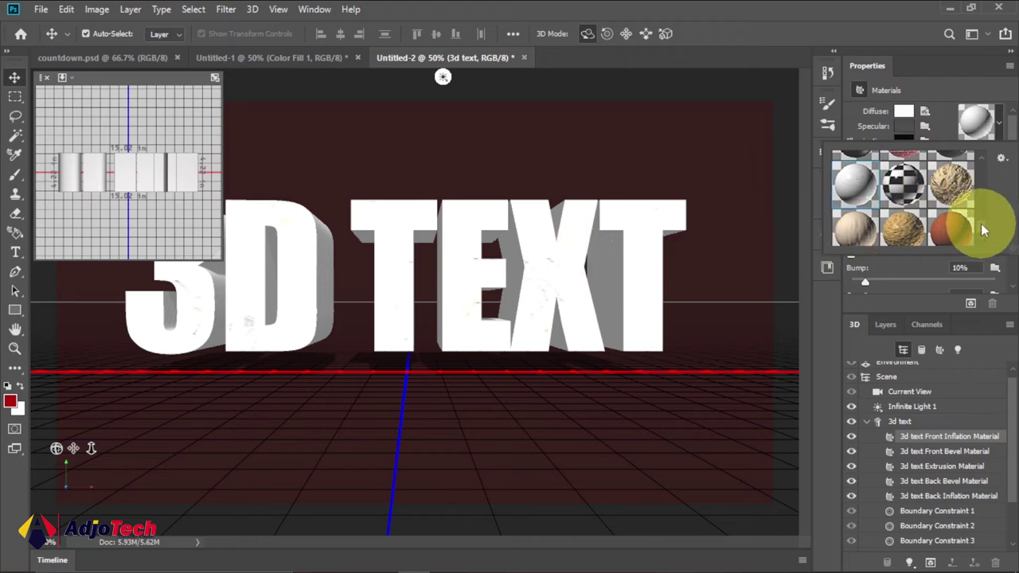
drag(982, 223, 983, 196)
click(906, 201)
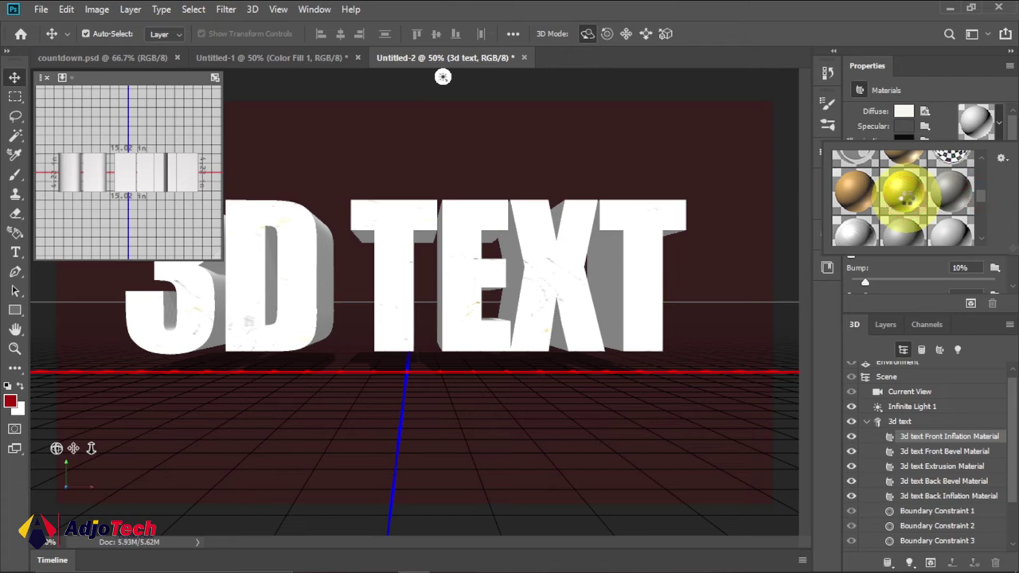
click(902, 191)
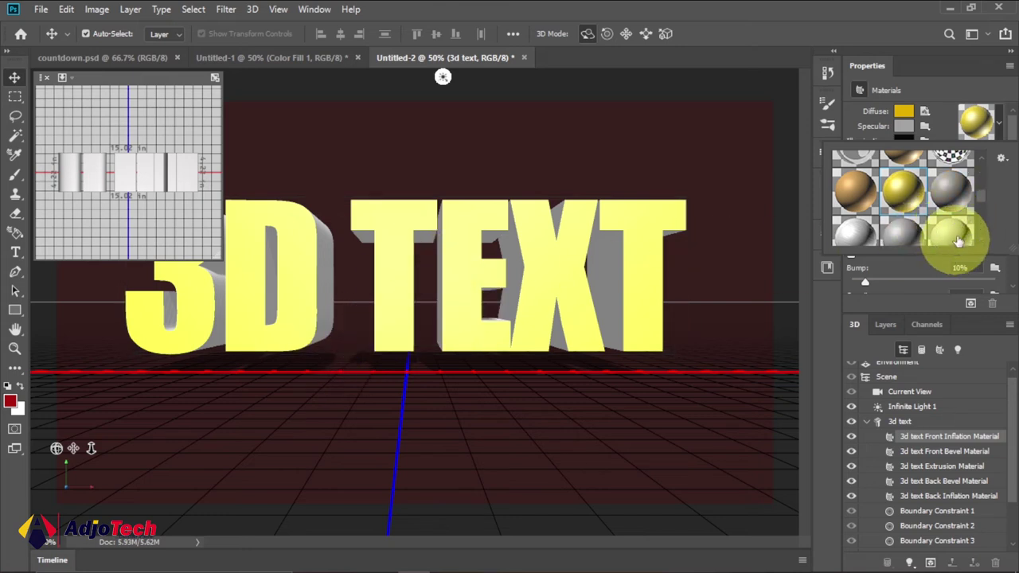
drag(980, 198, 982, 190)
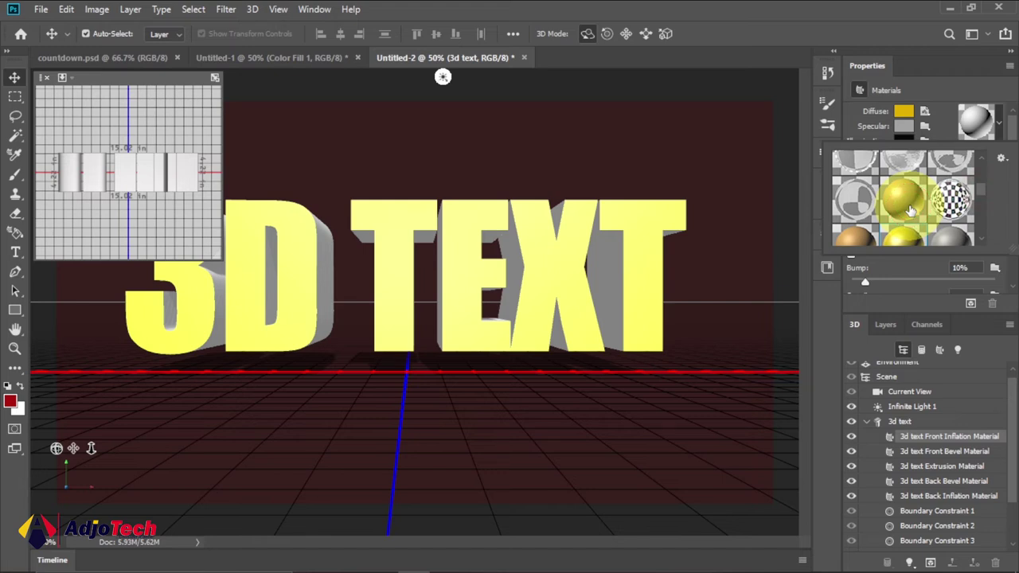
click(910, 211)
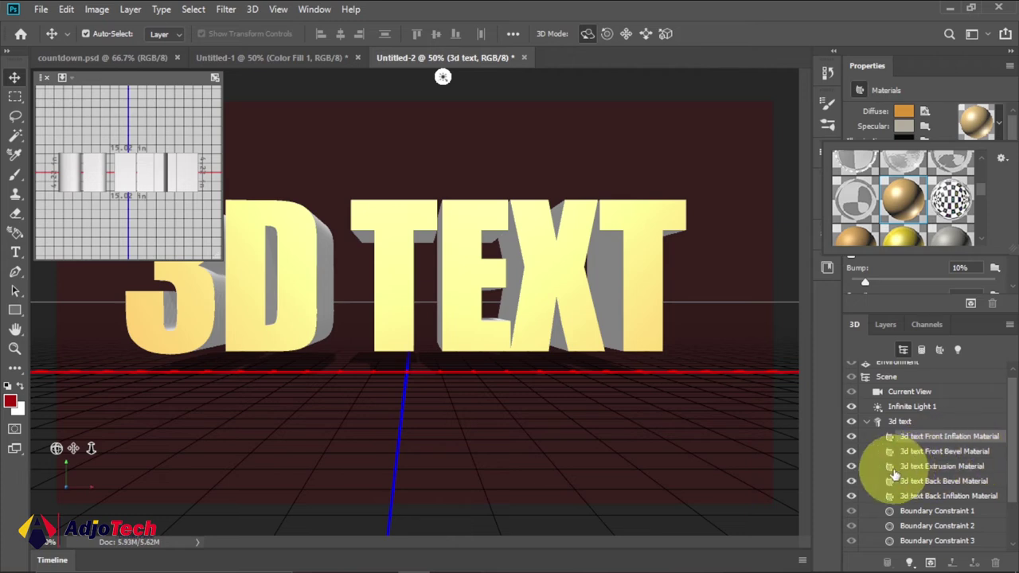
click(939, 466)
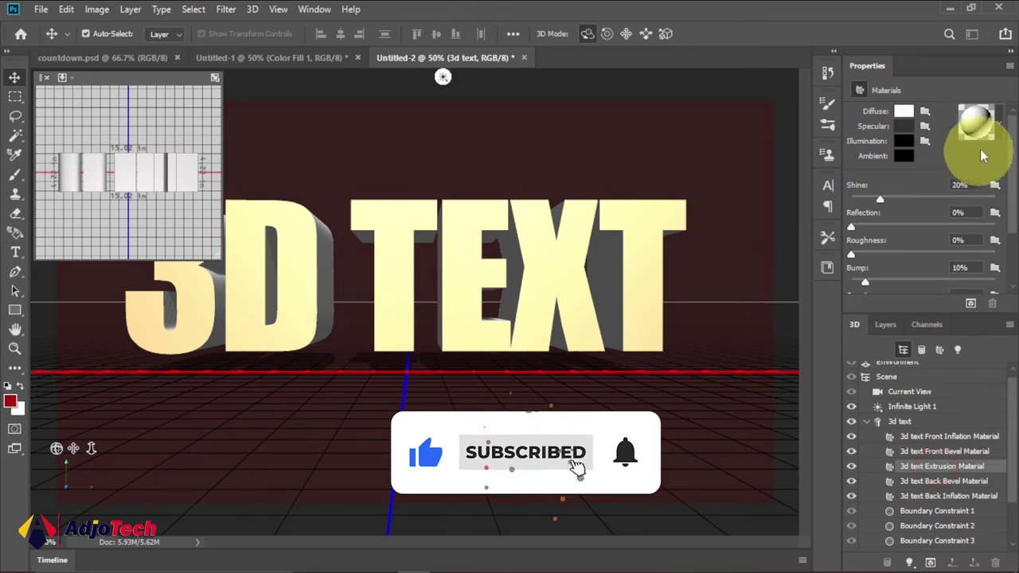
- Apply the gold preset to the Extrusion Material after trying yellow and gray presets
click(1000, 124)
scroll(916, 214, down, 1)
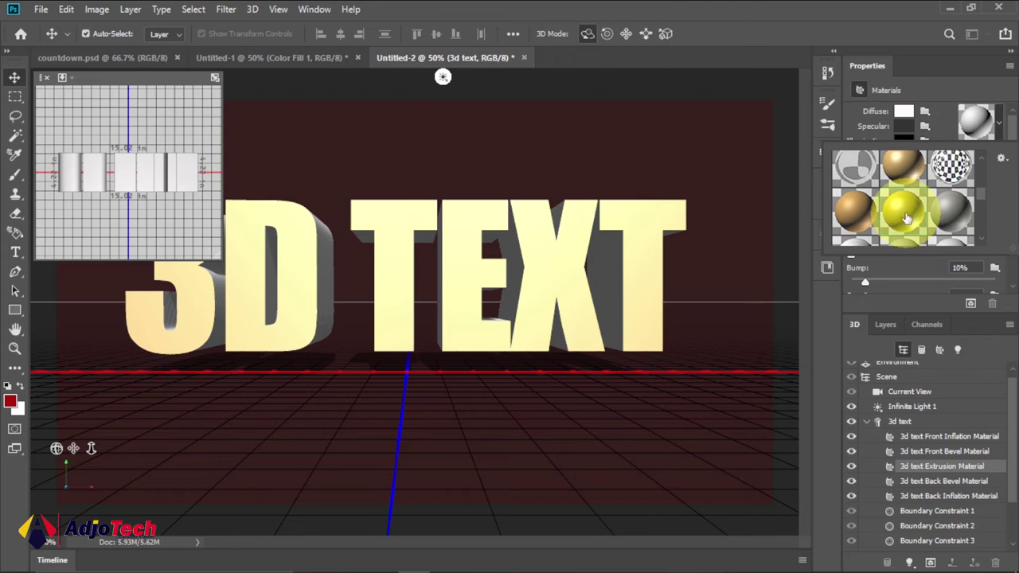
click(906, 217)
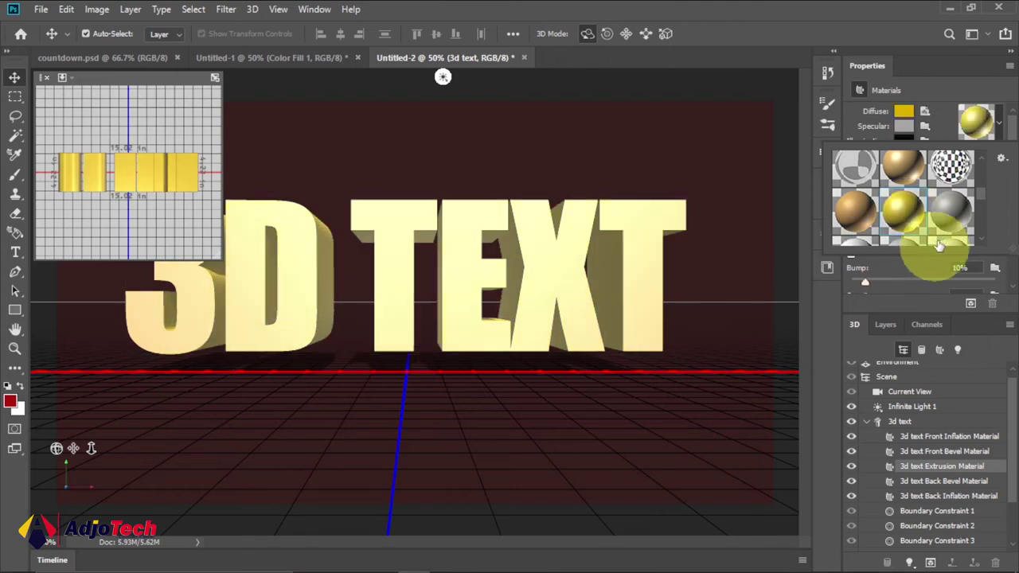
scroll(939, 239, down, 1)
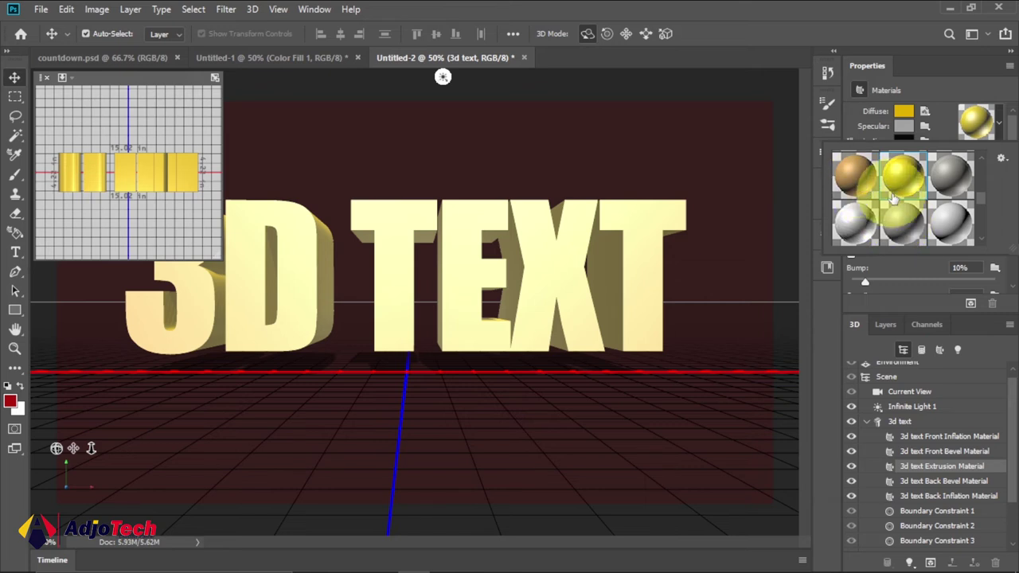
scroll(908, 209, down, 1)
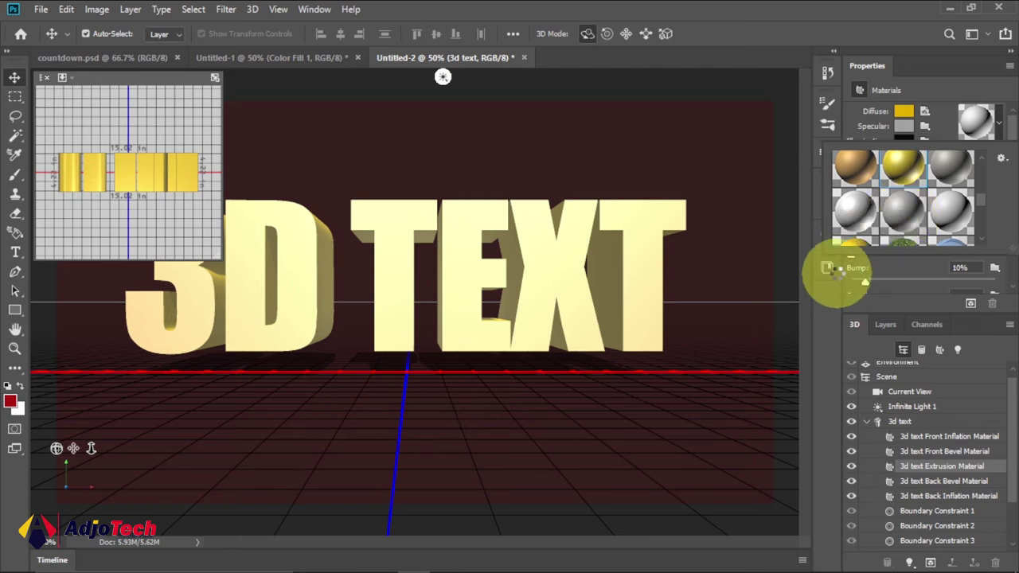
click(929, 233)
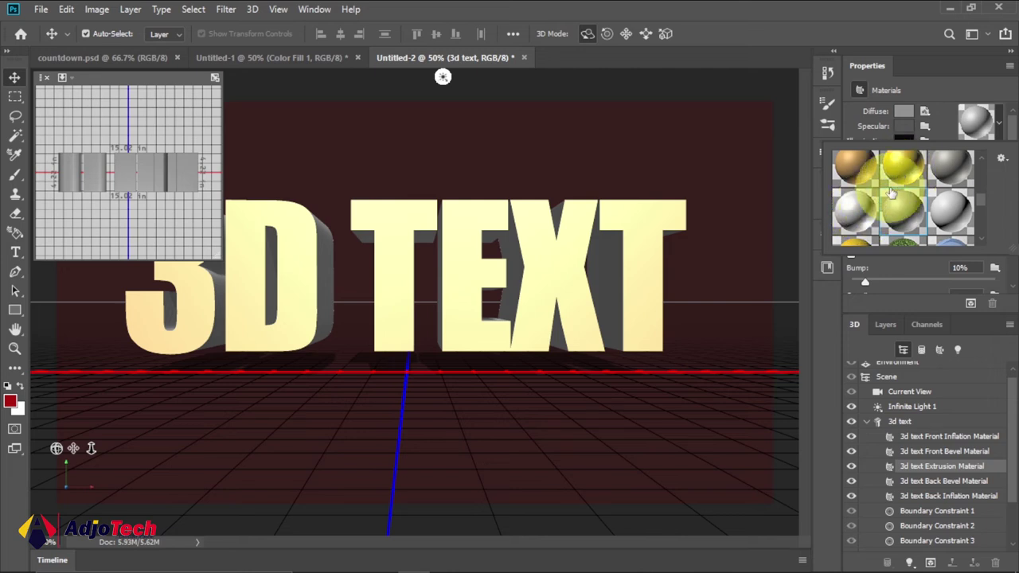
scroll(901, 177, down, 1)
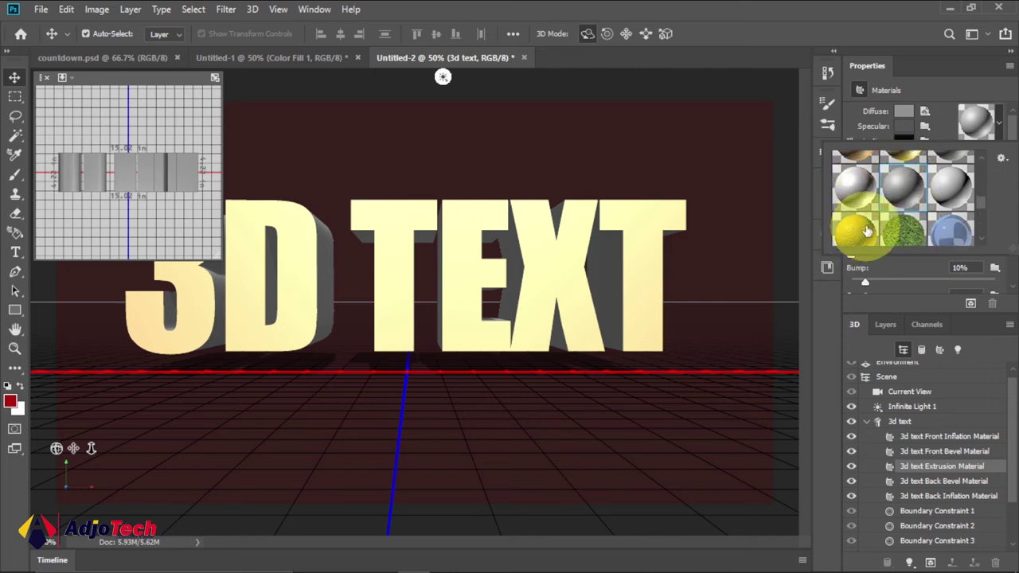
scroll(868, 231, down, 1)
click(856, 207)
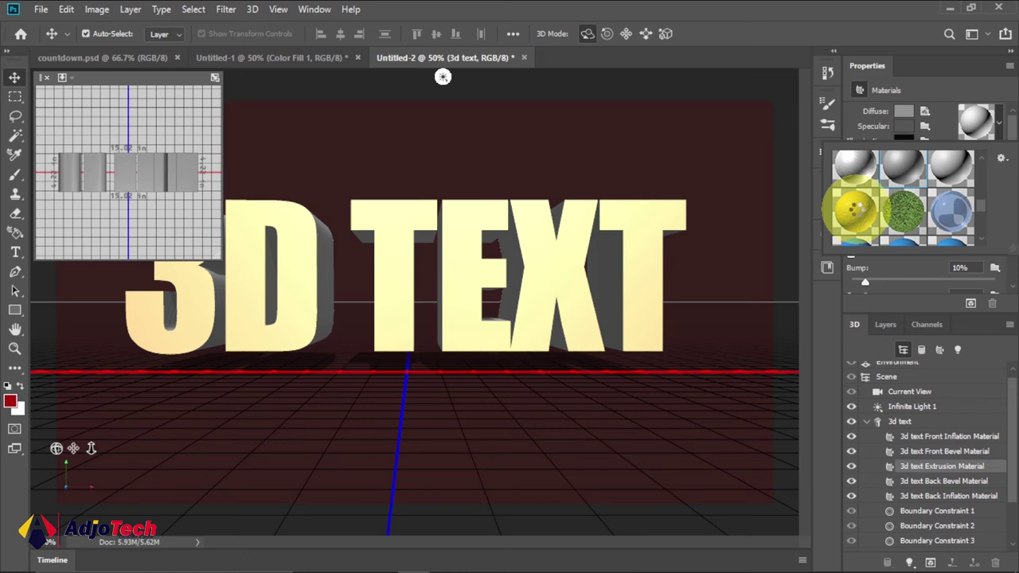
click(857, 212)
mouse_move(857, 212)
mouse_down()
mouse_move(521, 421)
mouse_move(518, 414)
mouse_move(678, 405)
mouse_move(757, 432)
mouse_move(889, 395)
mouse_move(837, 404)
mouse_move(528, 291)
mouse_move(536, 368)
mouse_move(454, 371)
mouse_move(466, 255)
mouse_move(306, 249)
mouse_move(539, 325)
mouse_move(482, 291)
mouse_move(251, 21)
mouse_up()
click(250, 11)
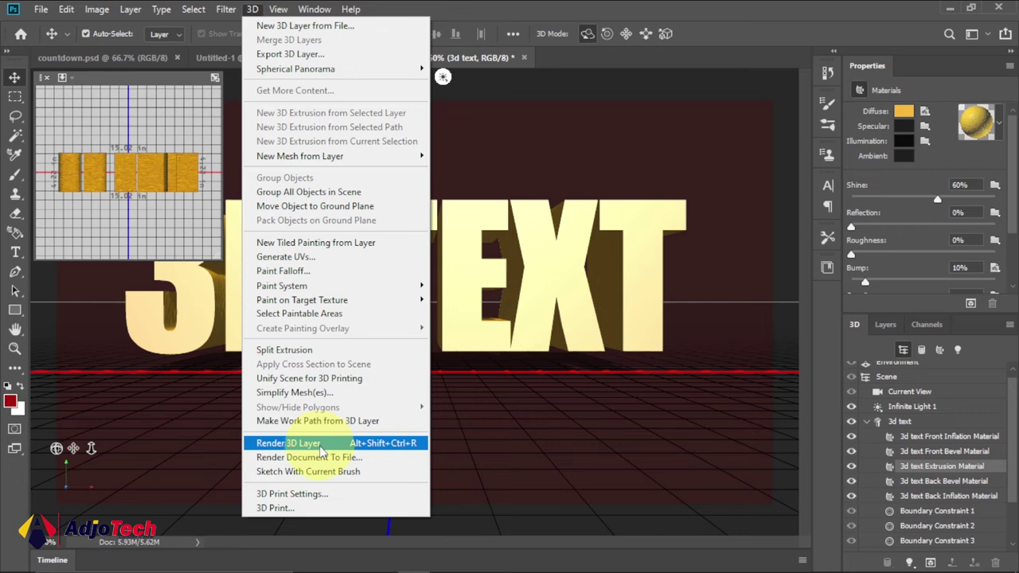
- Render the 3D layer with Render 3D Layer, stopping it partway through
click(320, 447)
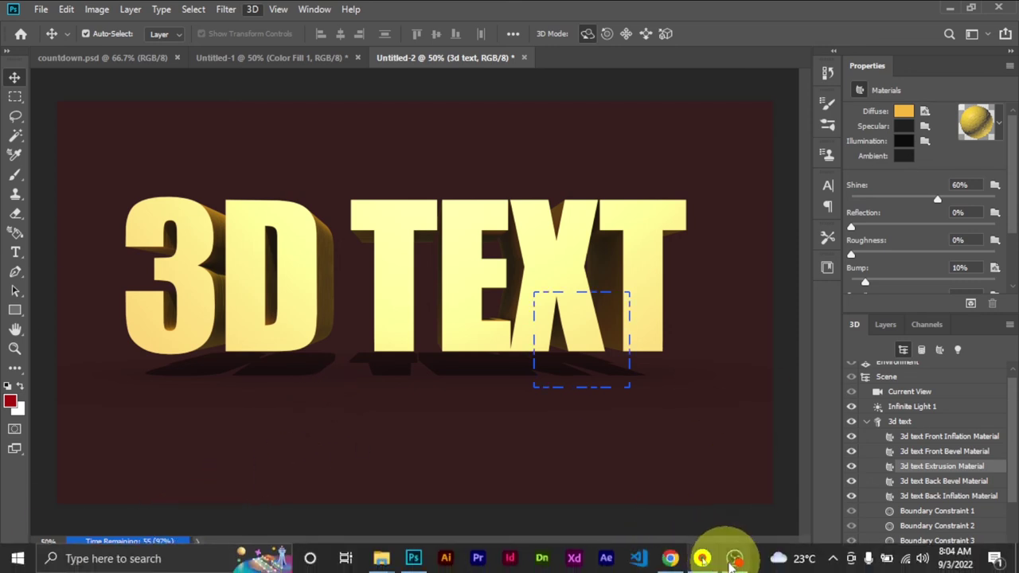
click(683, 282)
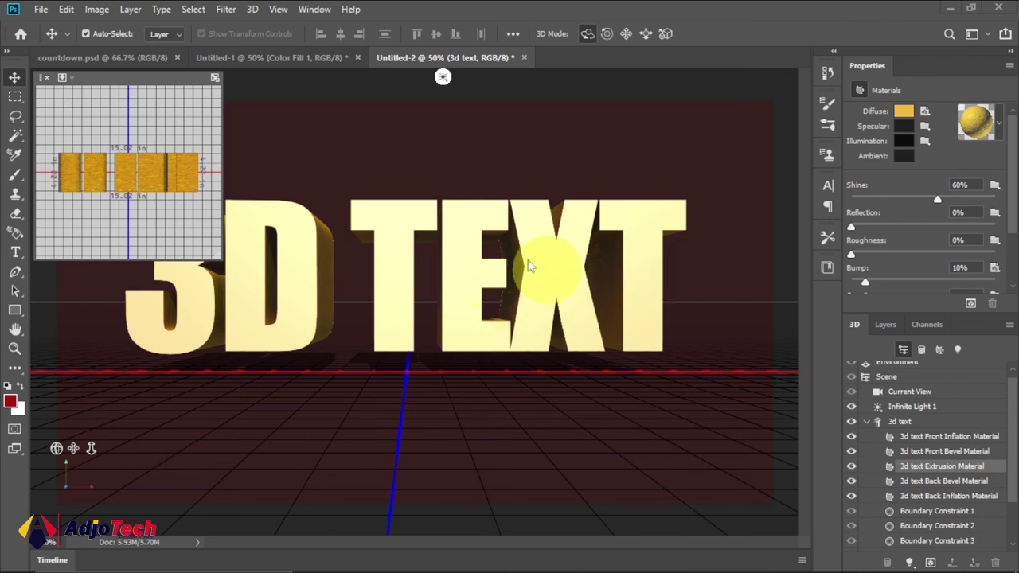
- Rasterize the 3d text layer into a pixel layer
click(884, 325)
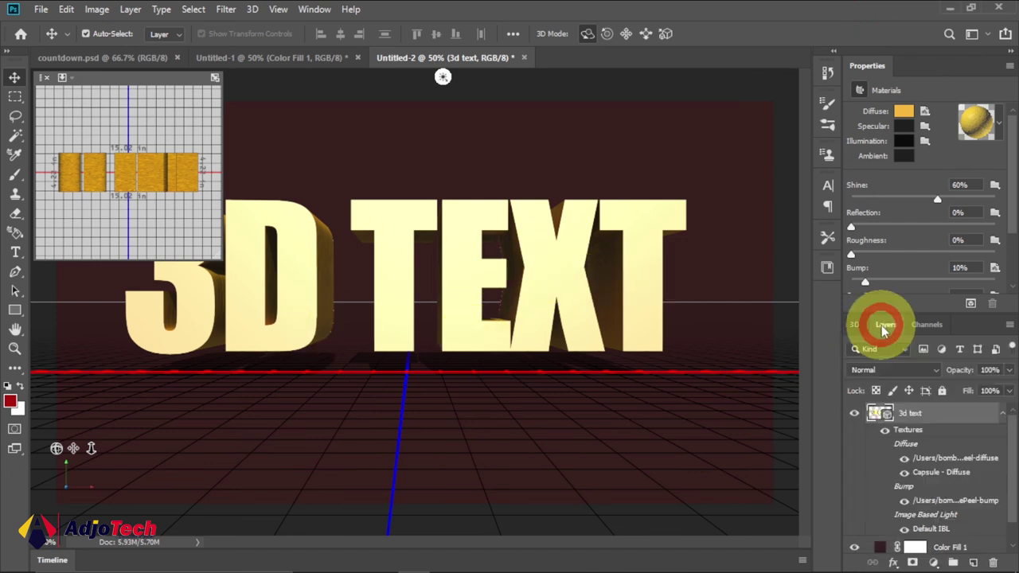
right_click(913, 414)
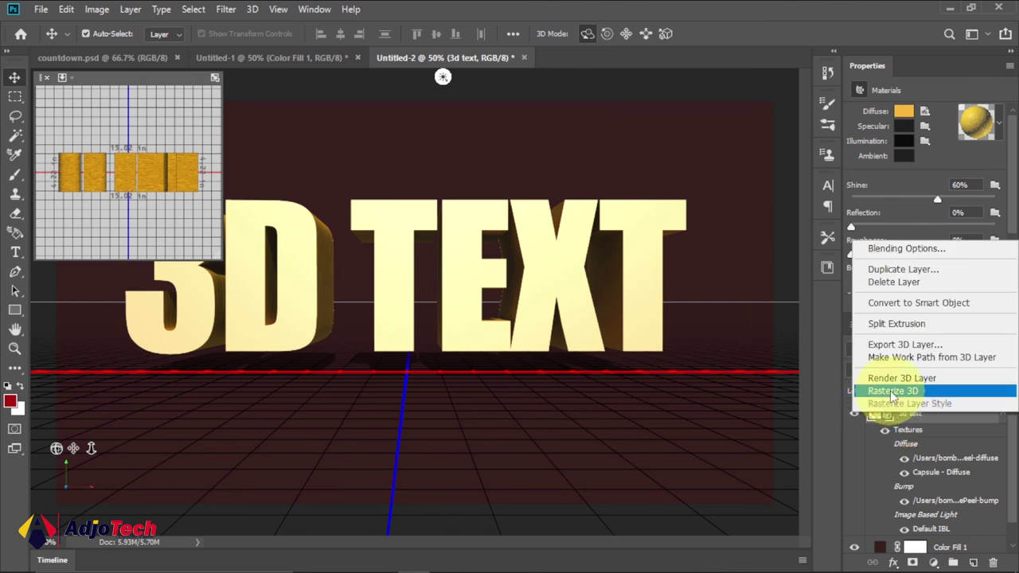
click(895, 392)
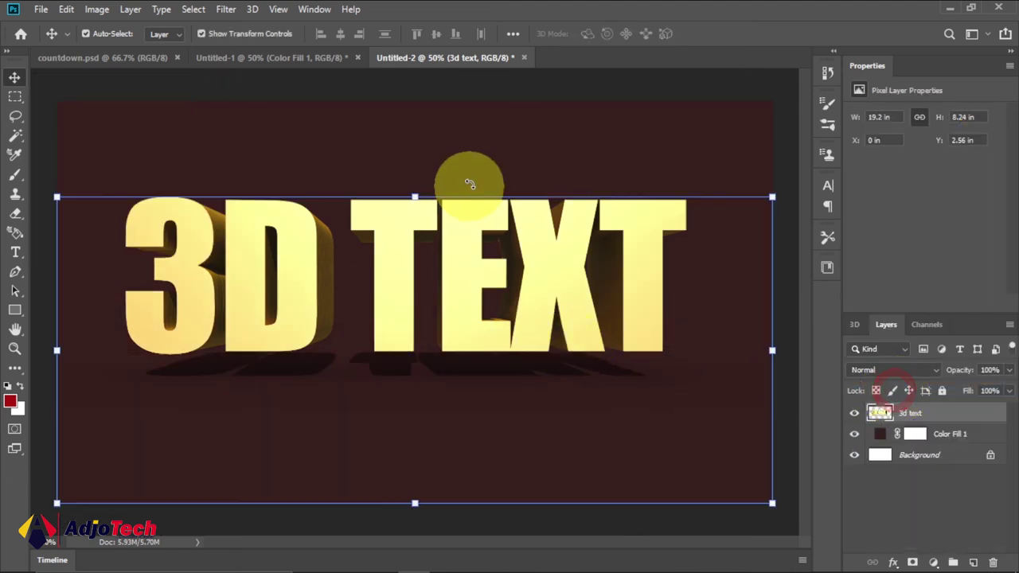
- Shift the rasterized 3D text slightly to the right, to X 0.38 in
click(561, 127)
click(391, 264)
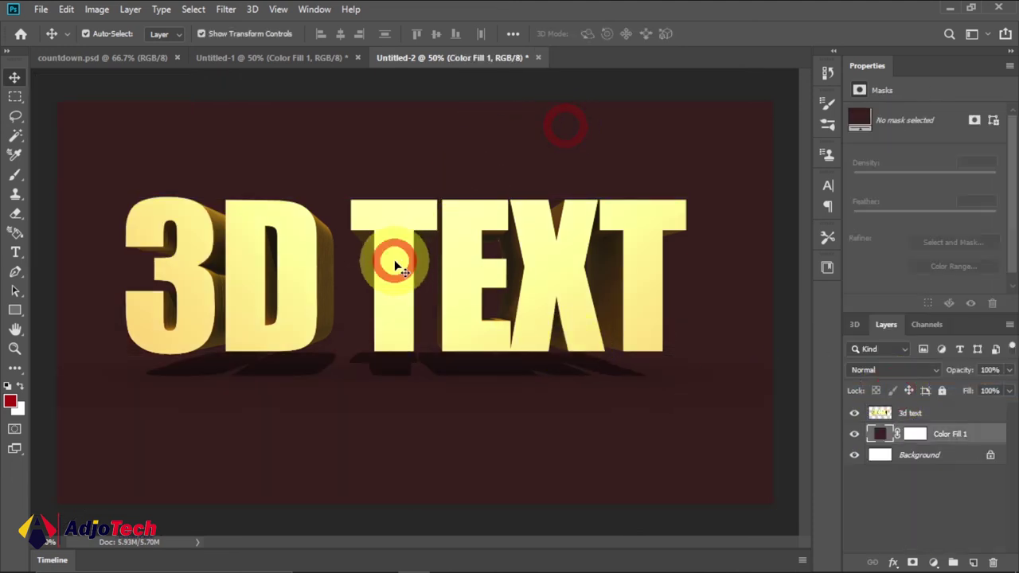
mouse_move(395, 277)
mouse_down()
mouse_move(405, 327)
mouse_move(414, 300)
mouse_move(401, 264)
mouse_move(417, 272)
mouse_move(405, 278)
mouse_up()
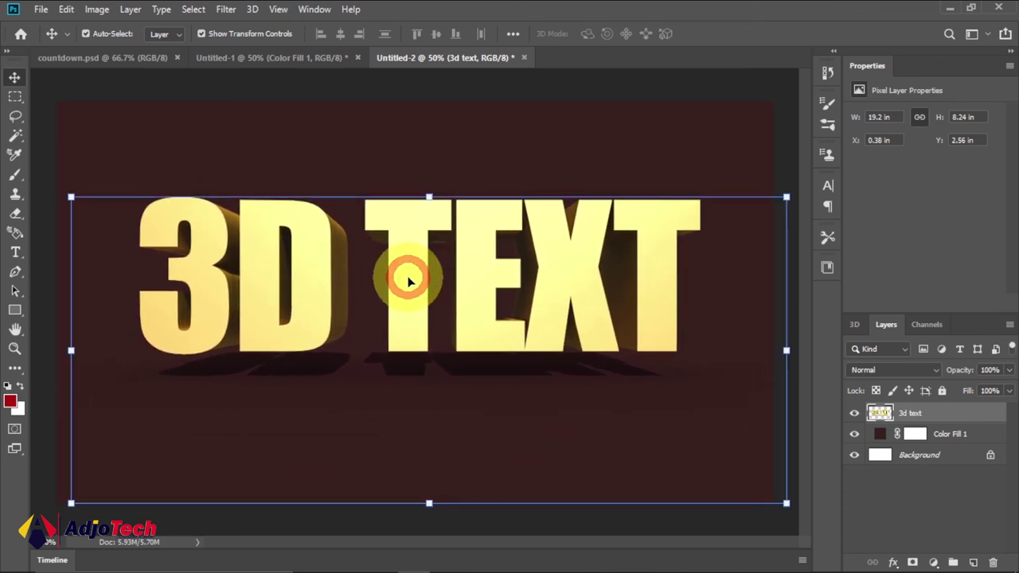